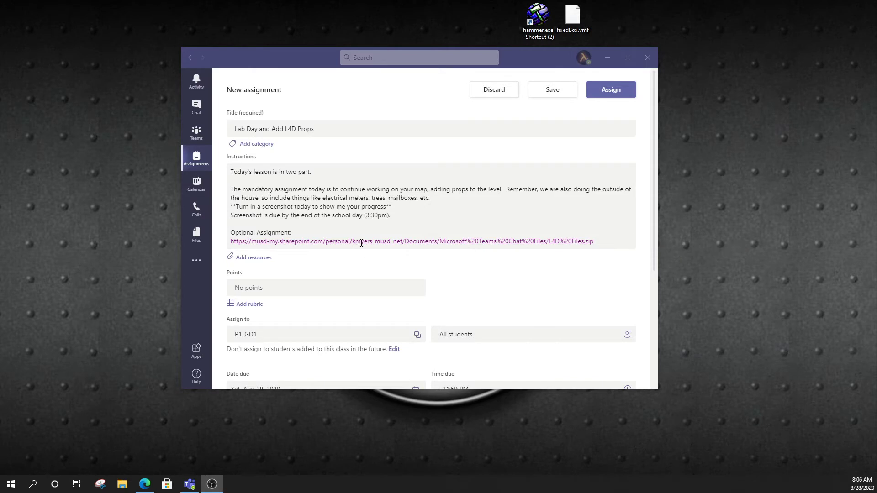
Open the assignment's L4D Files.zip link in the browser to download the zip
click(361, 242)
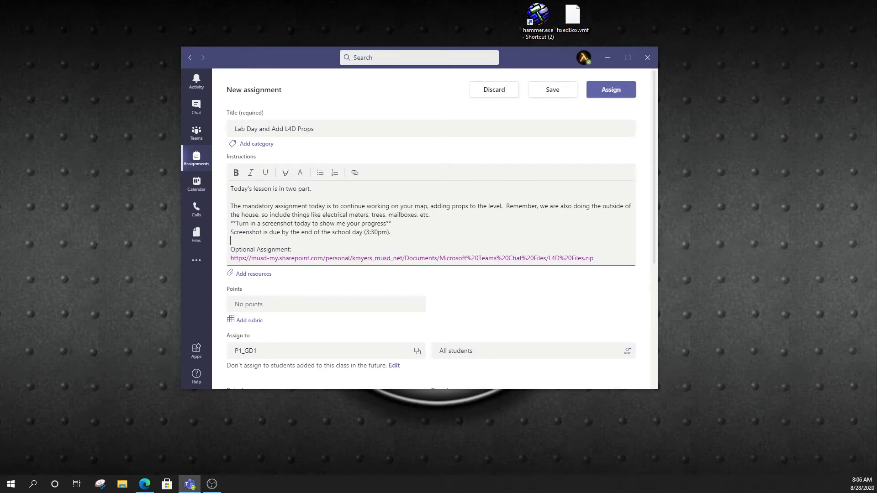
key(alt+Tab)
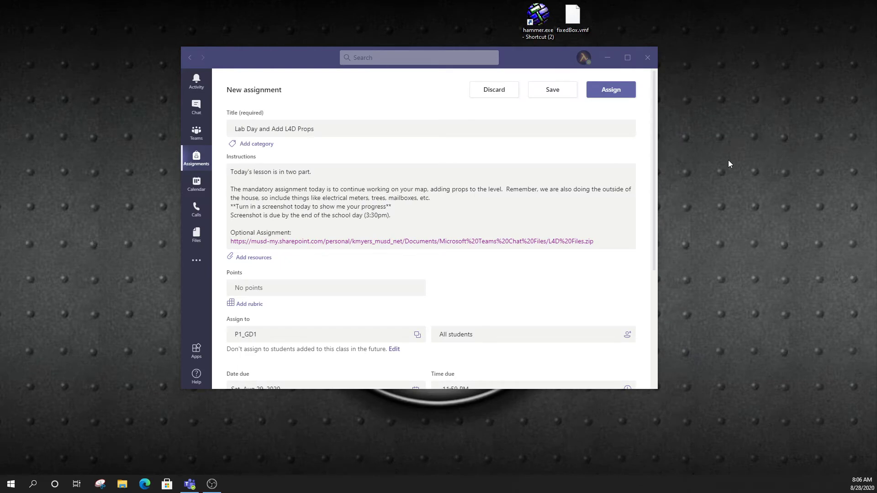
drag(546, 64, 440, 74)
drag(615, 109, 641, 133)
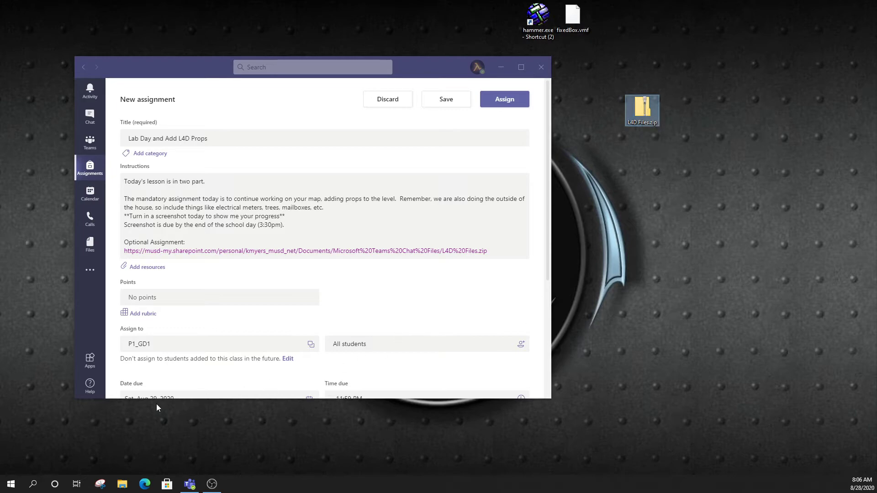
click(122, 484)
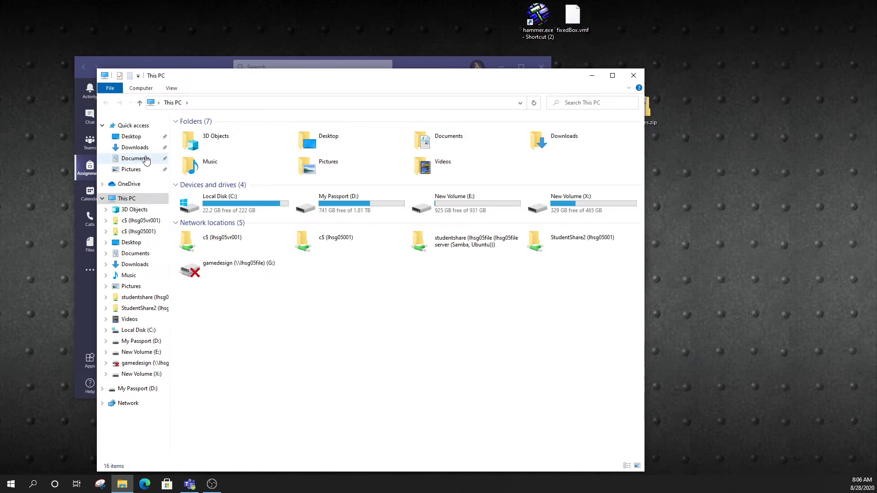
click(134, 147)
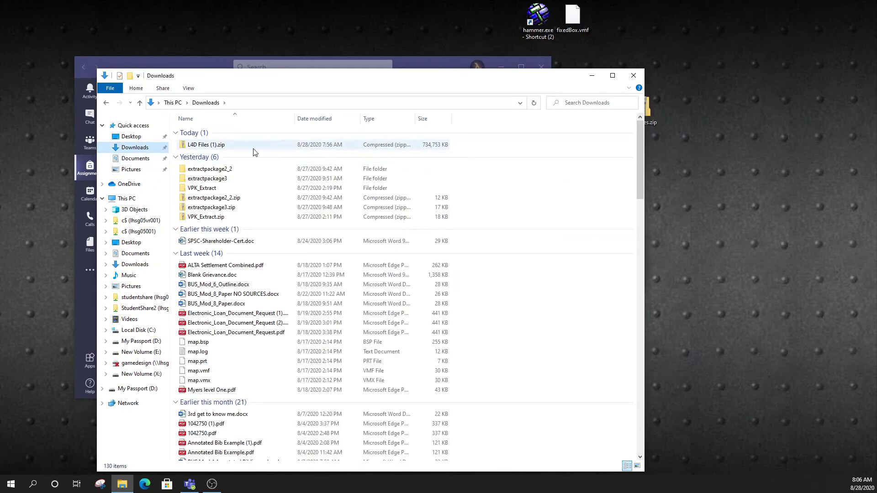
click(239, 150)
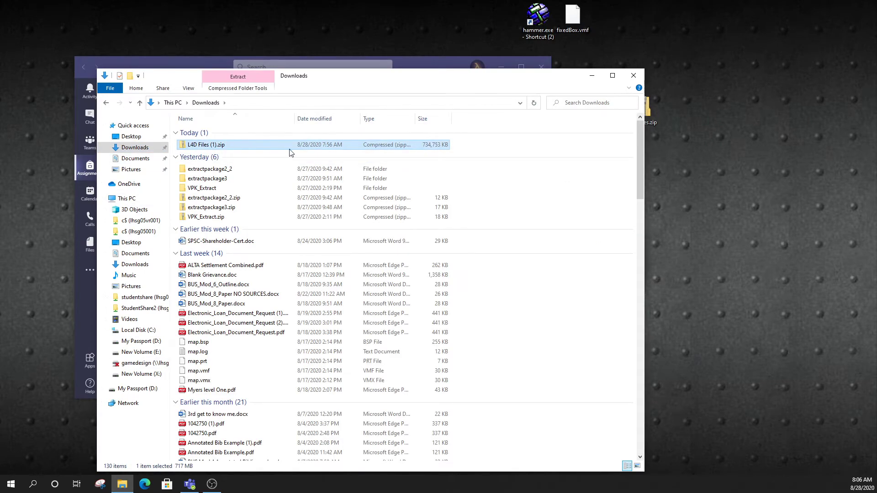
click(633, 76)
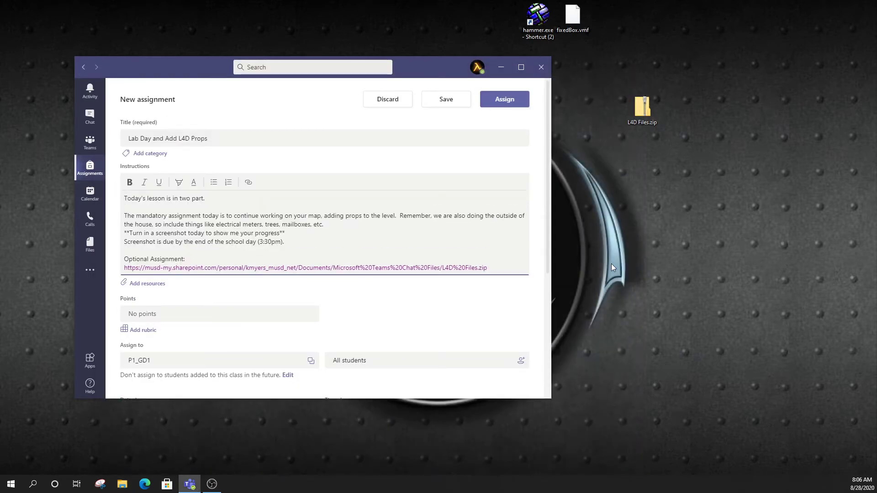
click(643, 114)
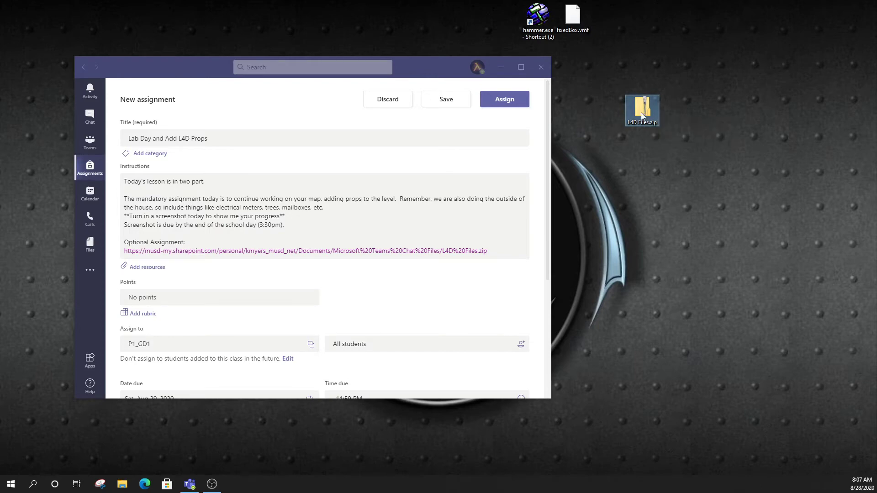
Start extracting L4D Files.zip to a desktop L4D Files folder, then cancel and close that window
right_click(641, 114)
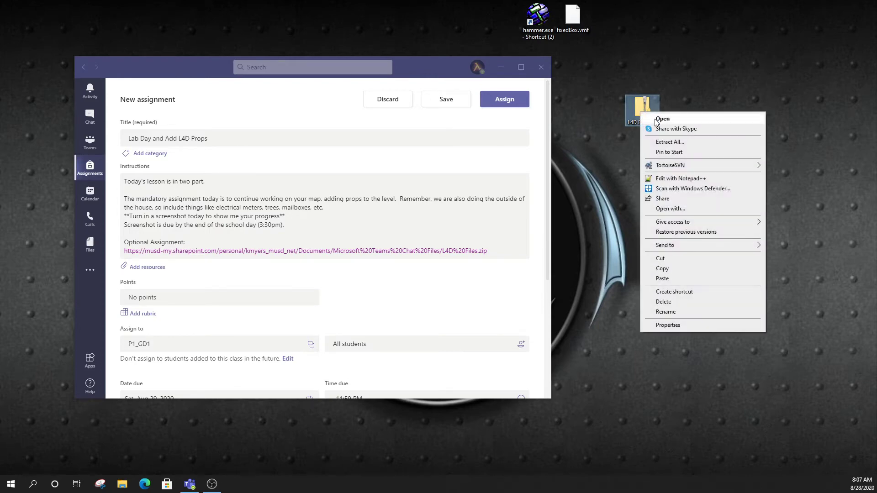
click(670, 142)
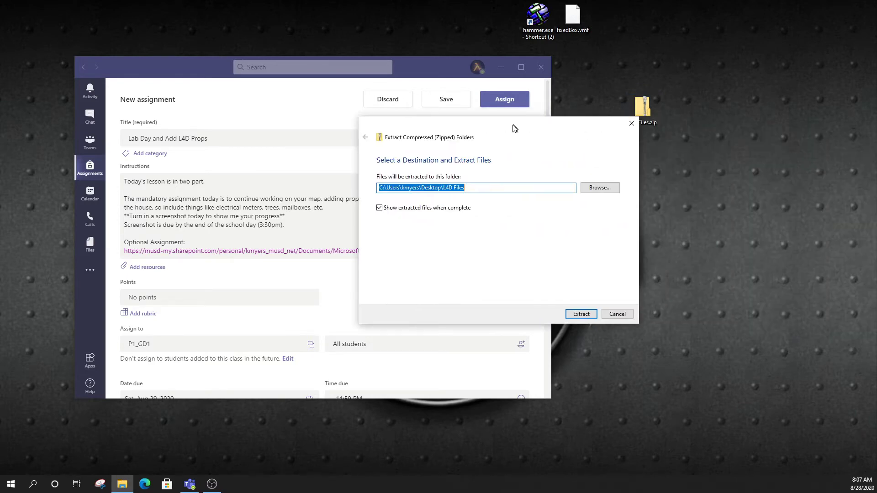
click(570, 319)
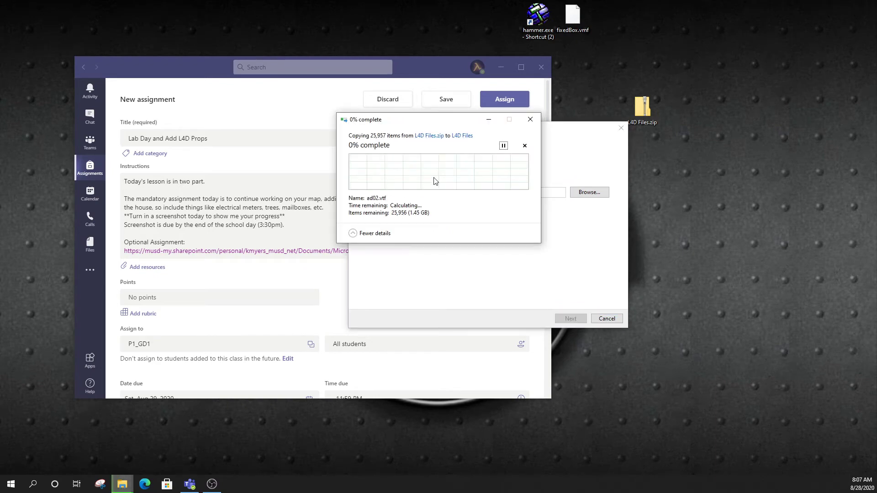
click(531, 120)
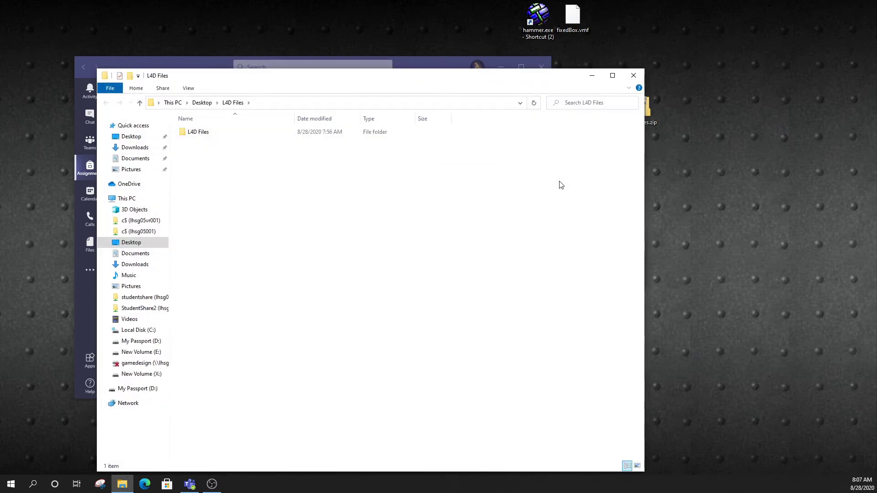
click(633, 75)
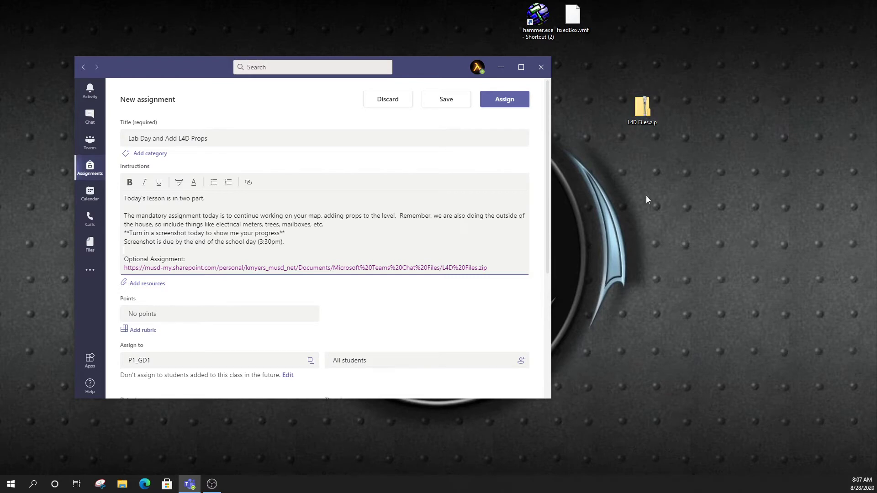
Open X:\L4D Files and select its materials, models and particles folders
click(122, 484)
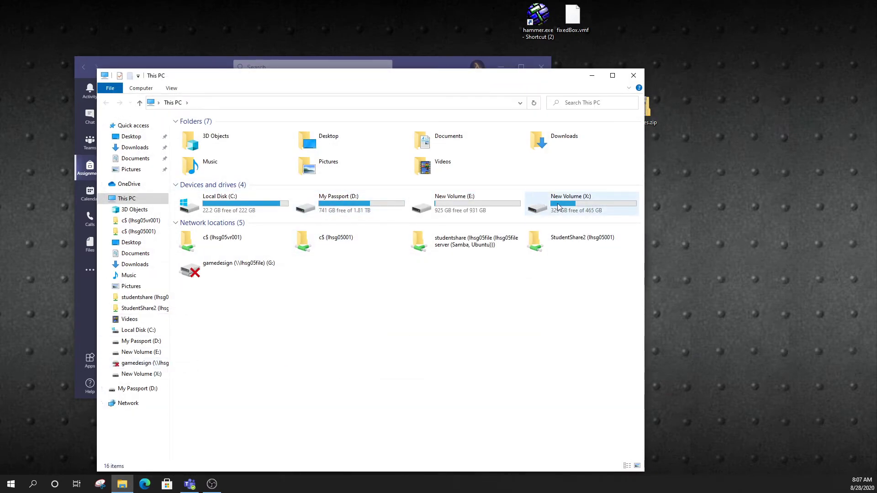
double_click(560, 208)
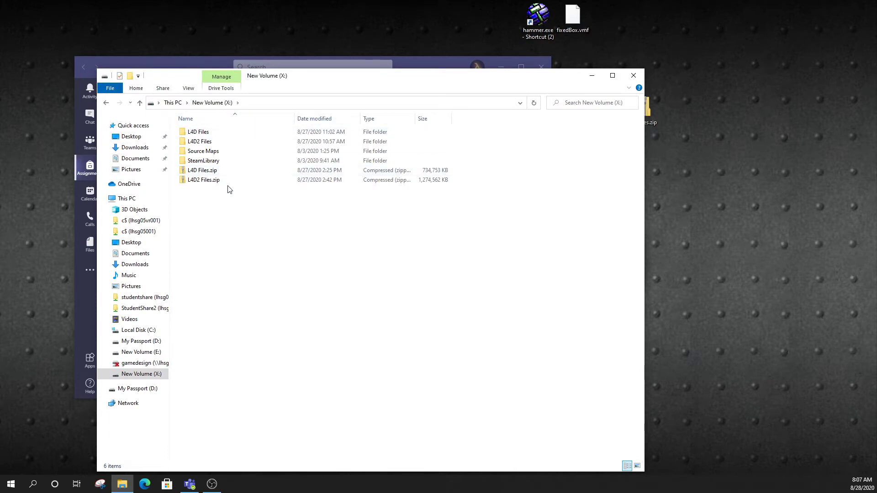
click(208, 173)
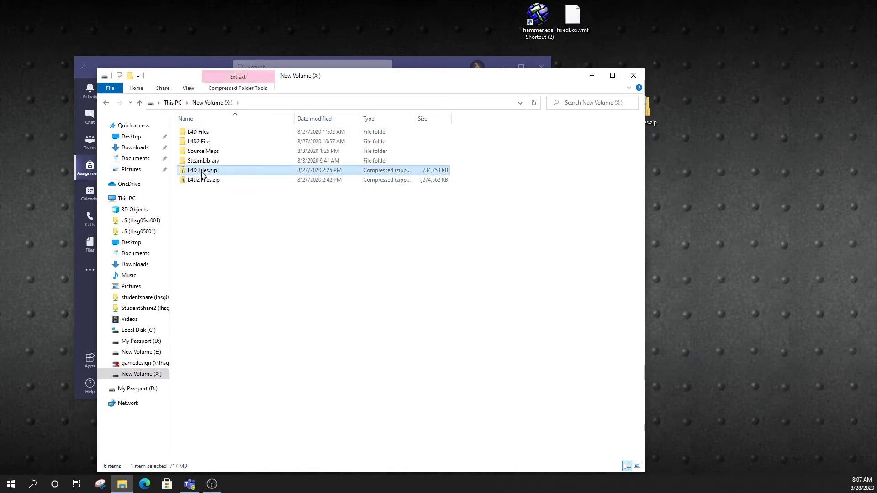
right_click(208, 174)
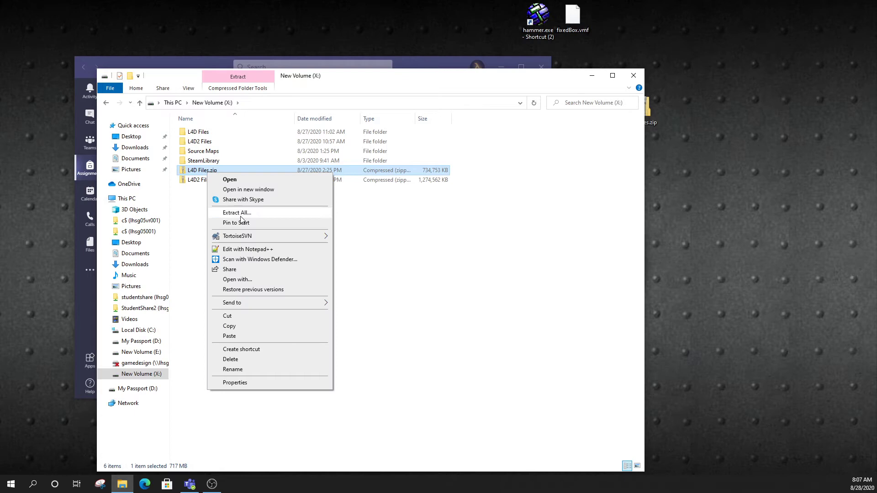
click(204, 133)
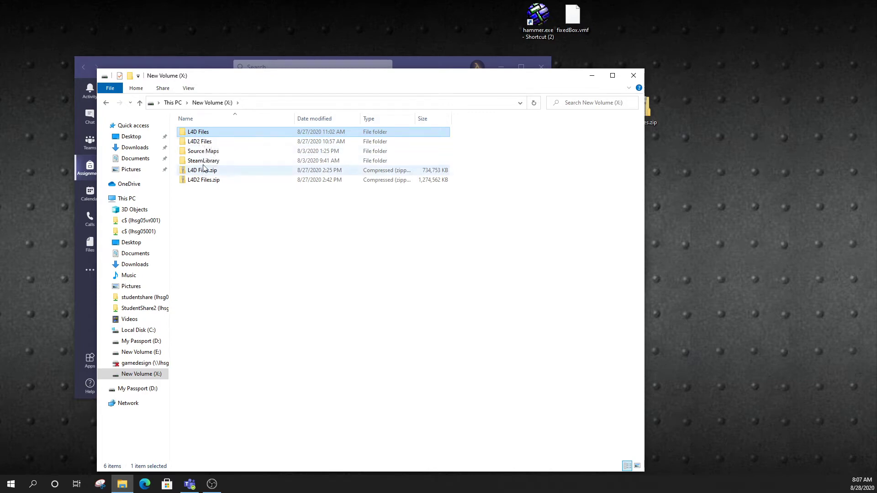
double_click(211, 133)
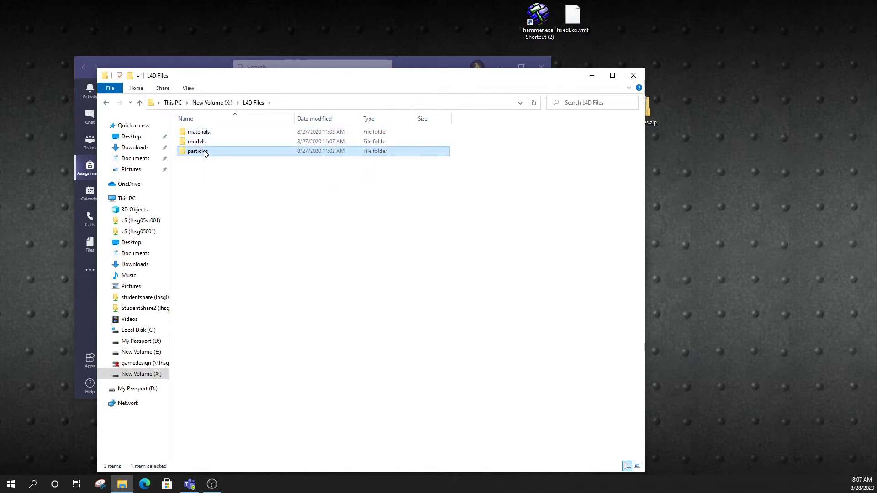
click(203, 133)
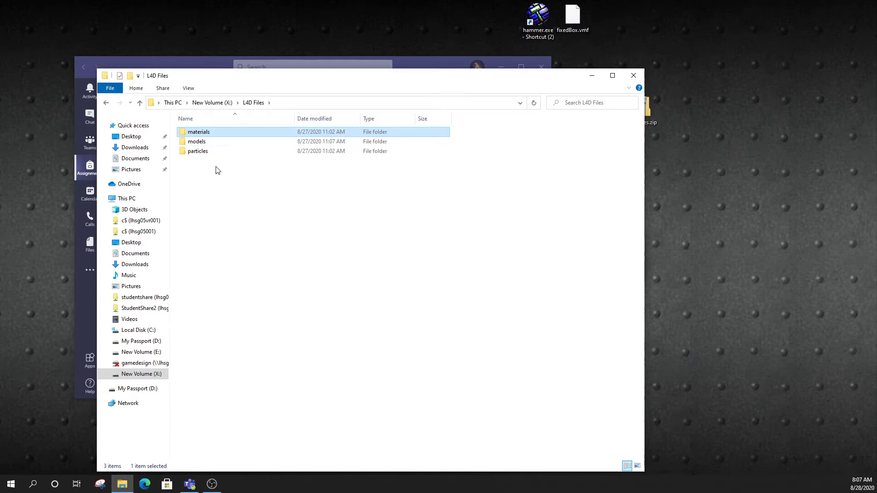
drag(216, 171, 183, 124)
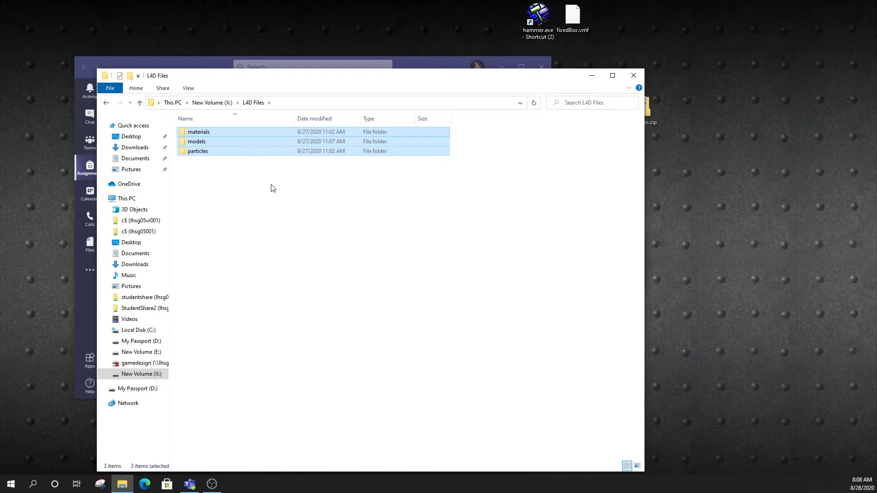
Shift the L4D Files window right, minimize Teams, and open a second Explorer window on the left
drag(370, 76, 567, 64)
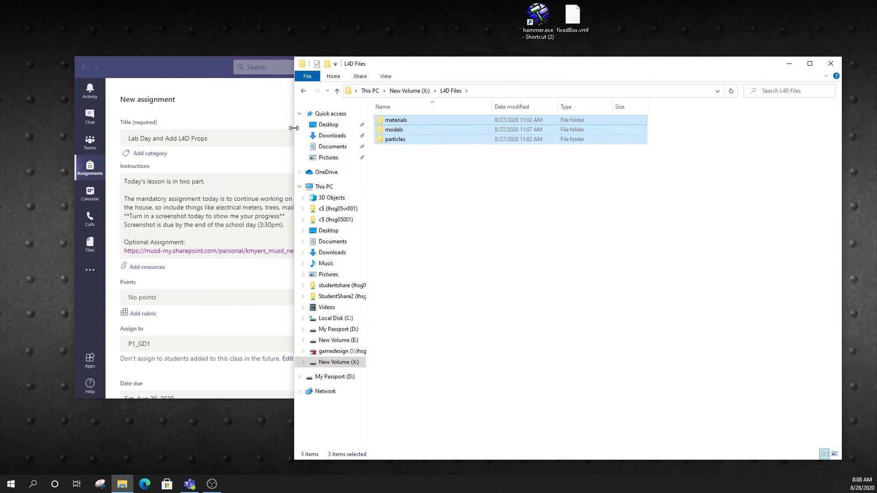
drag(296, 130, 585, 149)
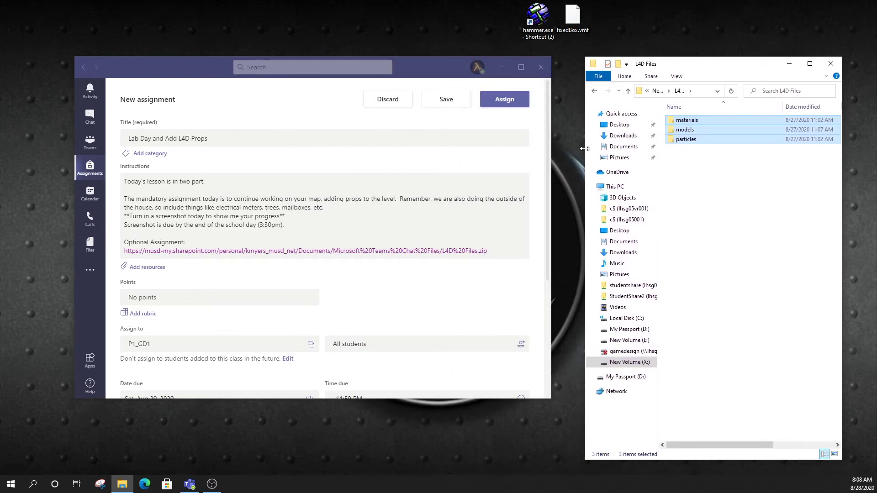
click(499, 68)
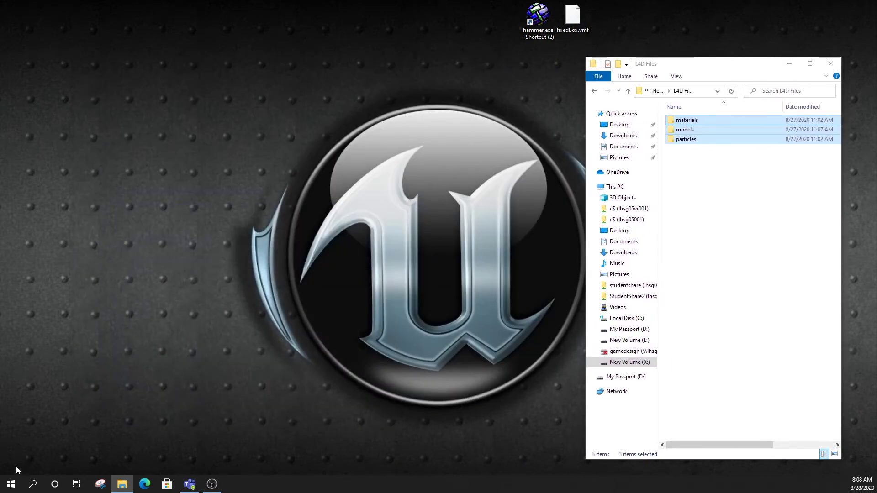
right_click(19, 488)
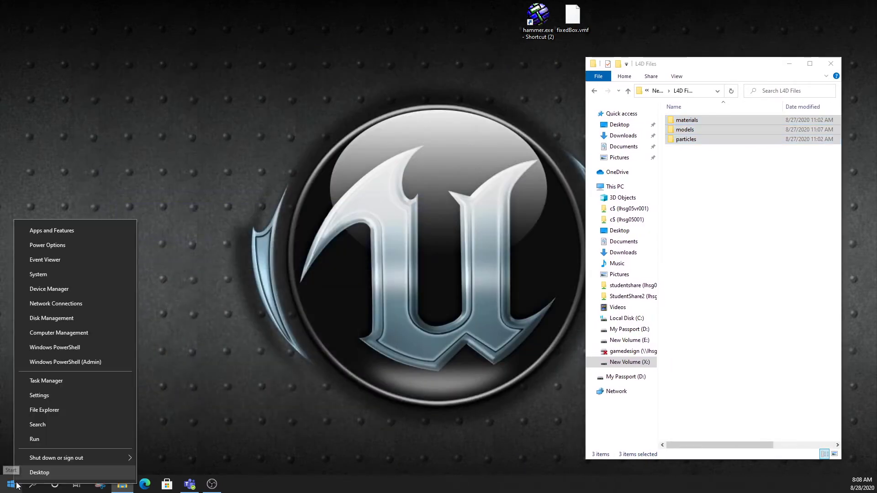
click(67, 412)
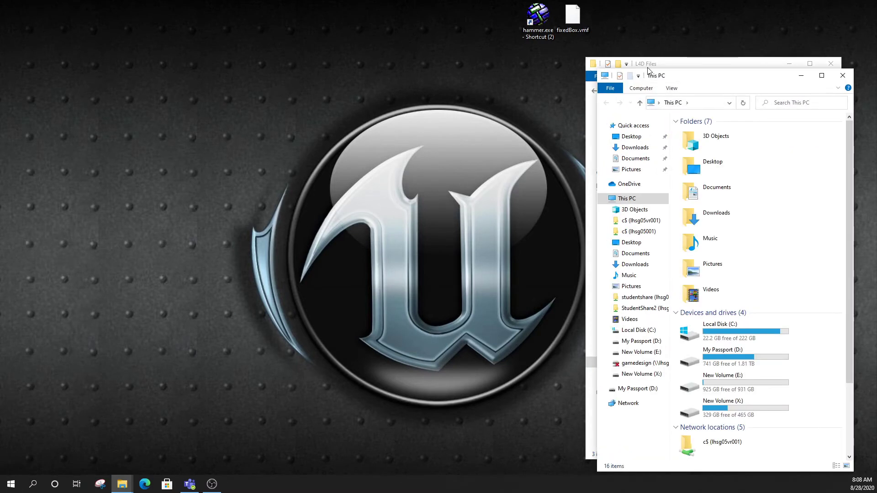
drag(706, 76, 201, 53)
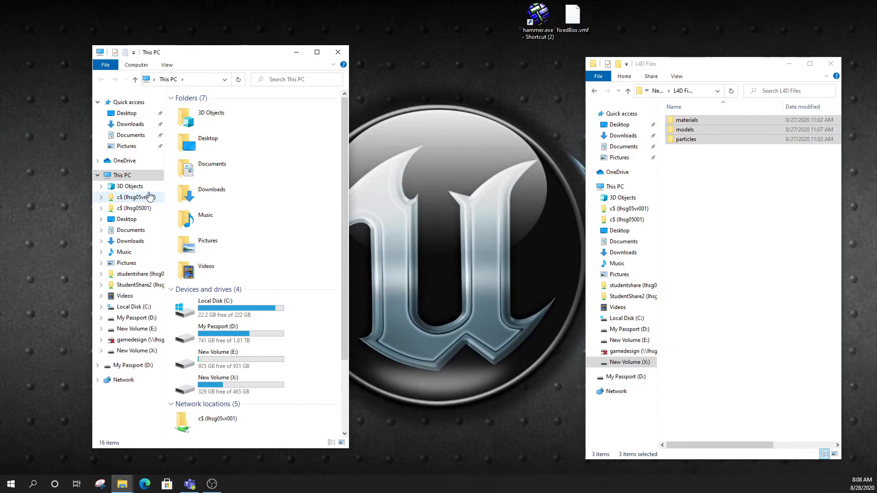
Go to C:\Program Files (x86)\Steam\steamapps\common\Half-Life 2\hl2 and widen the window to show types and sizes
click(211, 308)
double_click(212, 309)
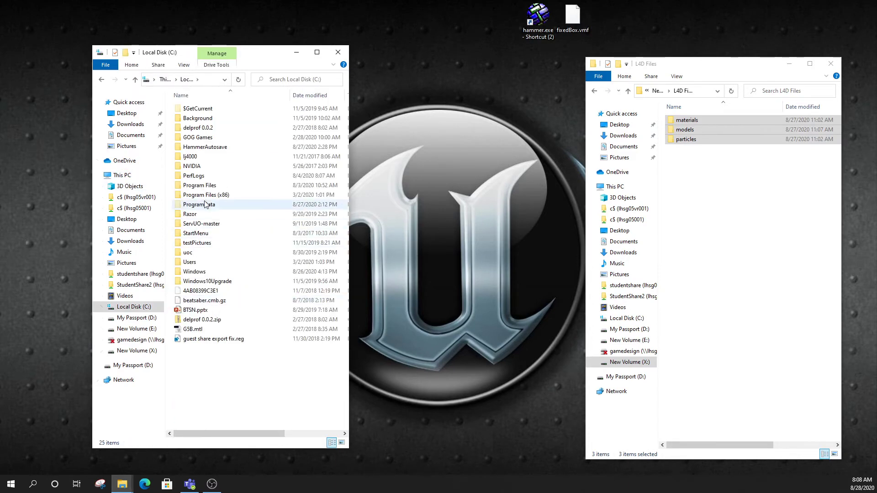
click(190, 200)
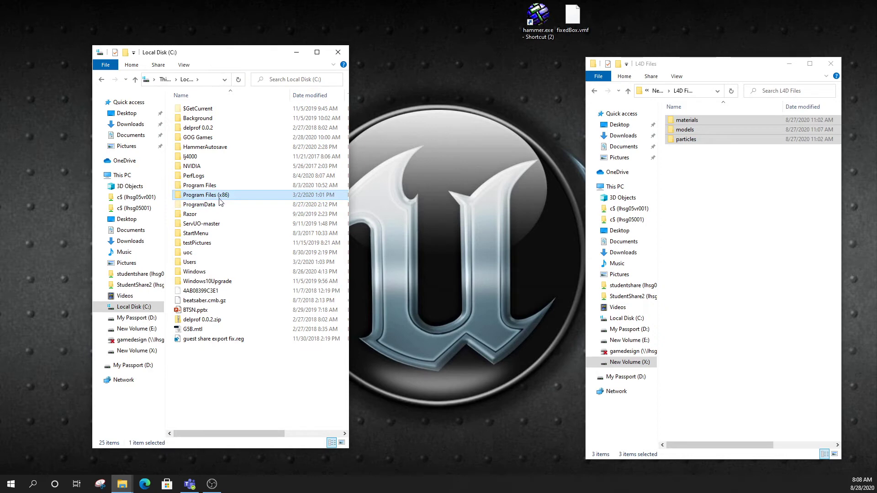
double_click(201, 199)
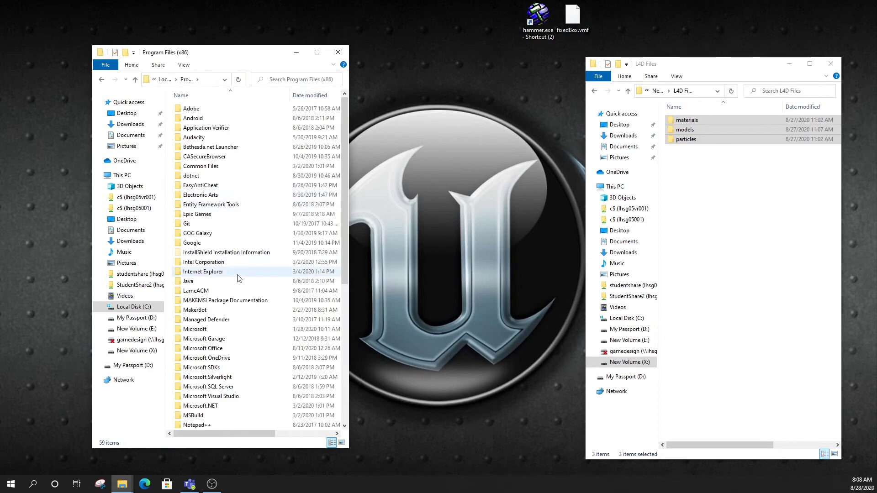
scroll(236, 277, down, 5)
double_click(201, 367)
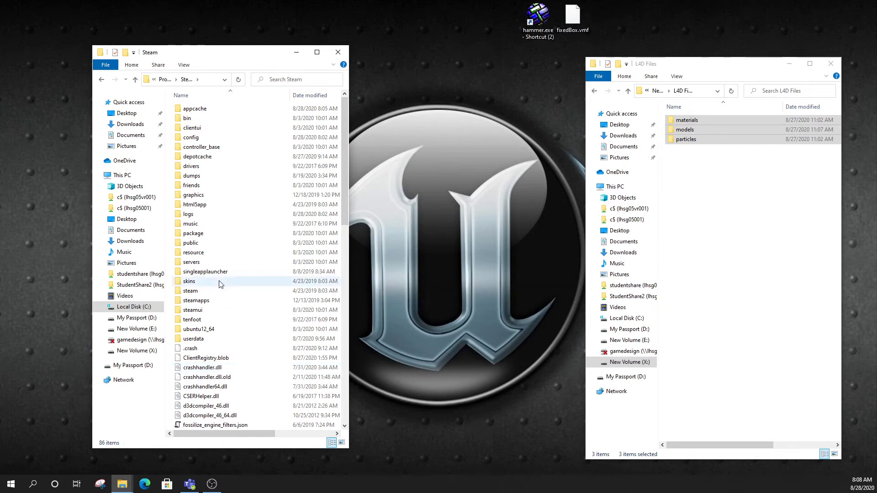
click(192, 302)
double_click(193, 306)
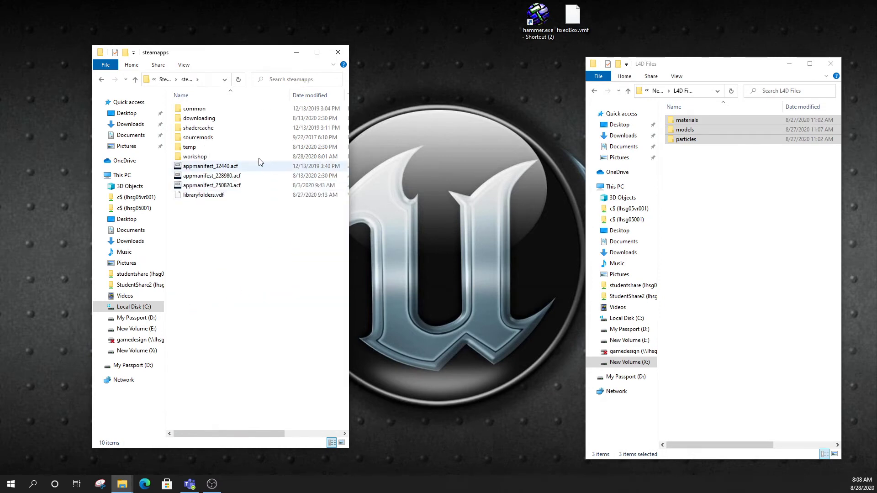
double_click(194, 110)
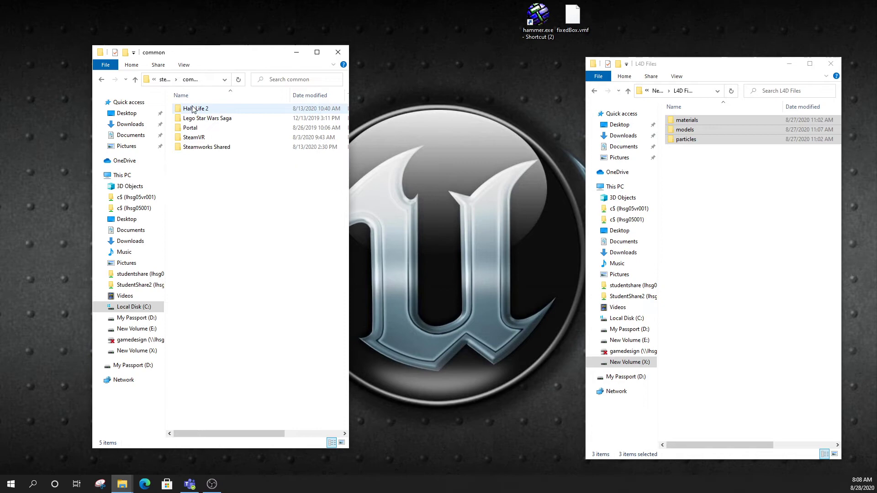
double_click(203, 113)
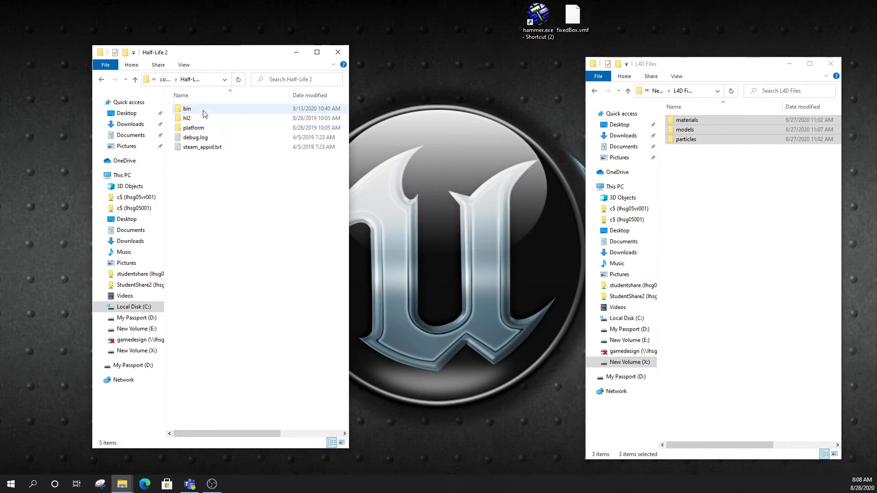
double_click(196, 119)
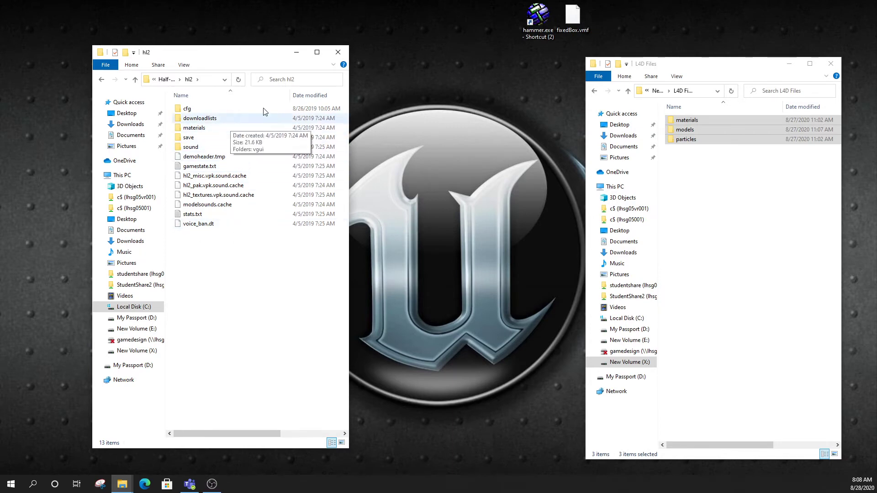
drag(348, 157, 734, 163)
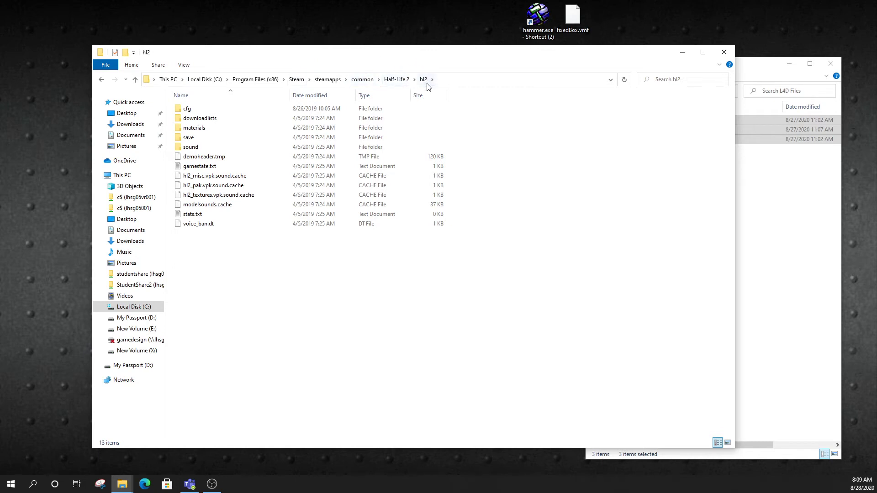
Go to X:\SteamLibrary\steamapps\common\Half-Life 2\hl2 in the second Explorer window
click(131, 352)
click(211, 138)
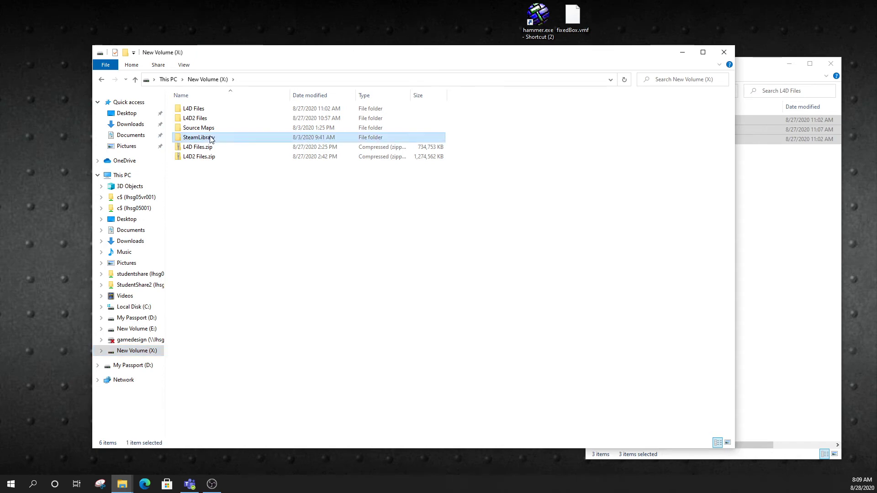
double_click(211, 138)
double_click(209, 113)
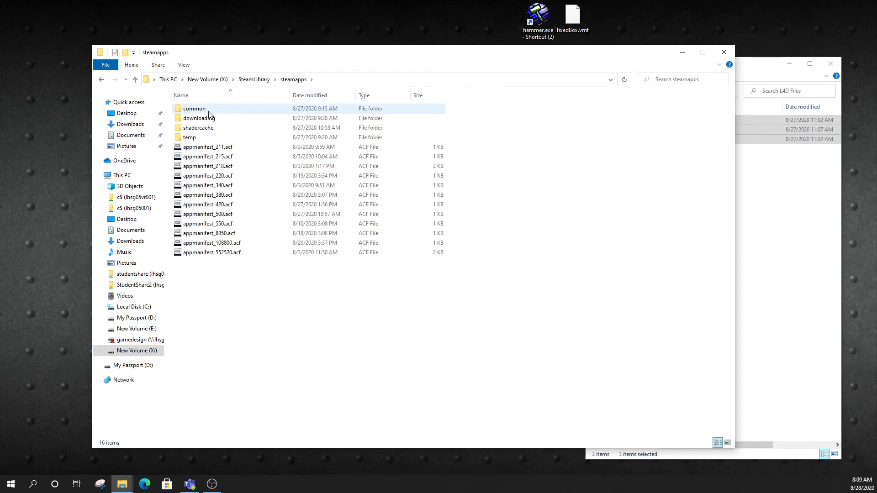
double_click(200, 112)
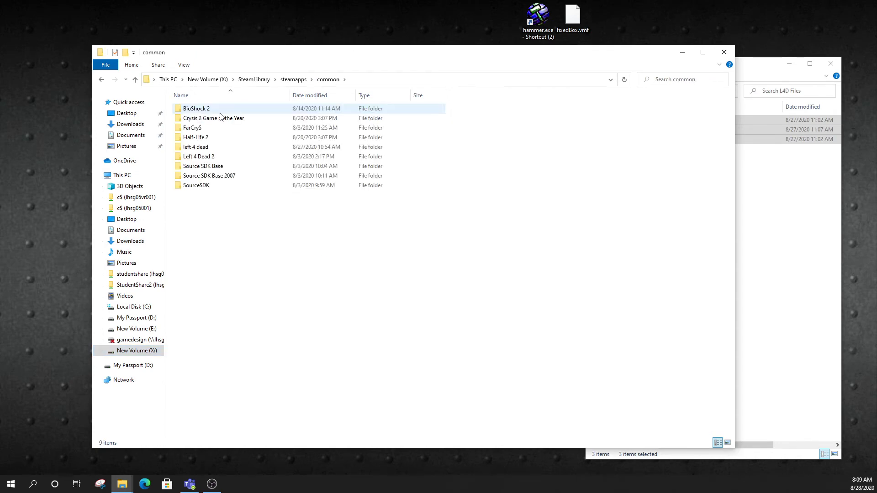
double_click(196, 138)
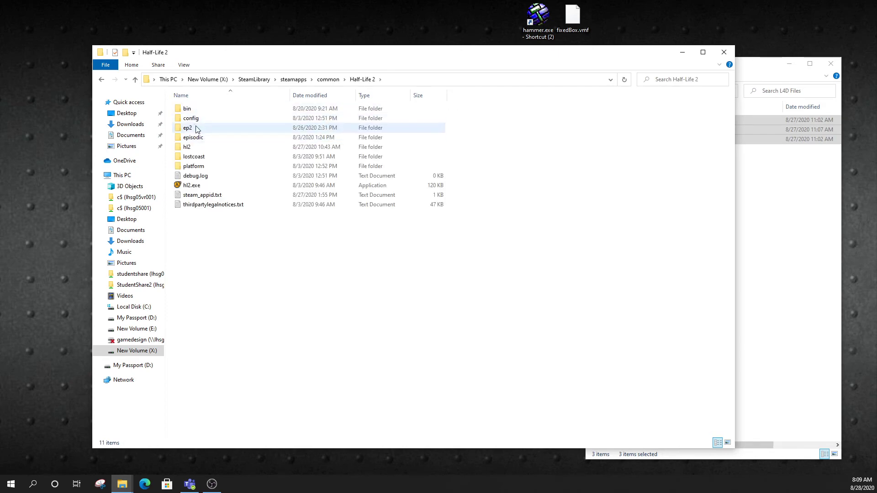
double_click(196, 146)
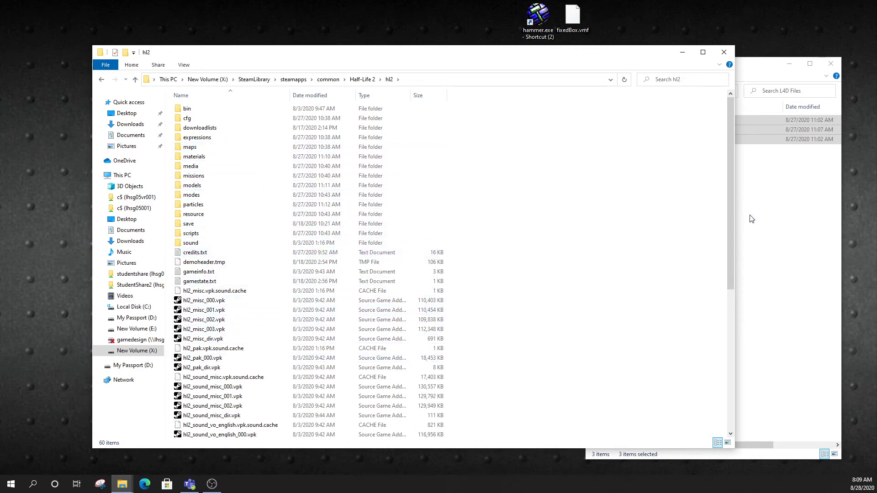
Put the hl2 window on the left with the L4D Files window beside it
drag(737, 211, 537, 137)
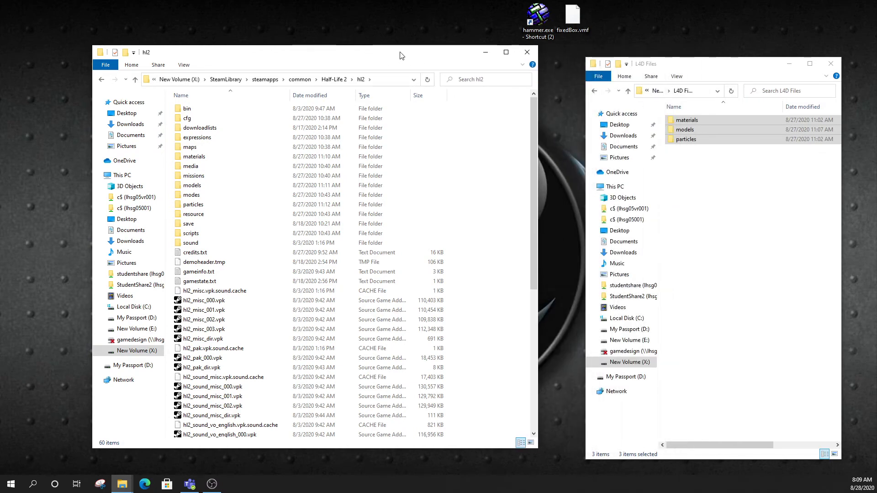
drag(400, 55, 342, 54)
drag(703, 66, 684, 54)
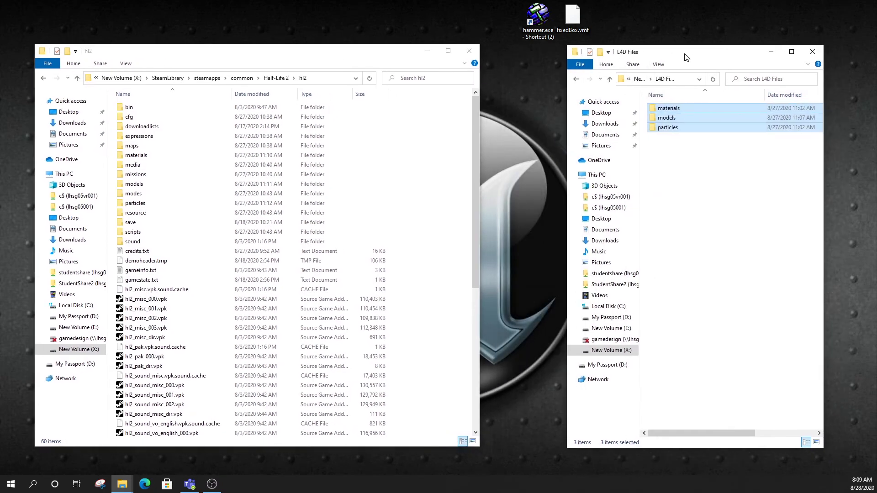
Select the materials, models and particles folders and drag them toward the hl2 window
click(713, 178)
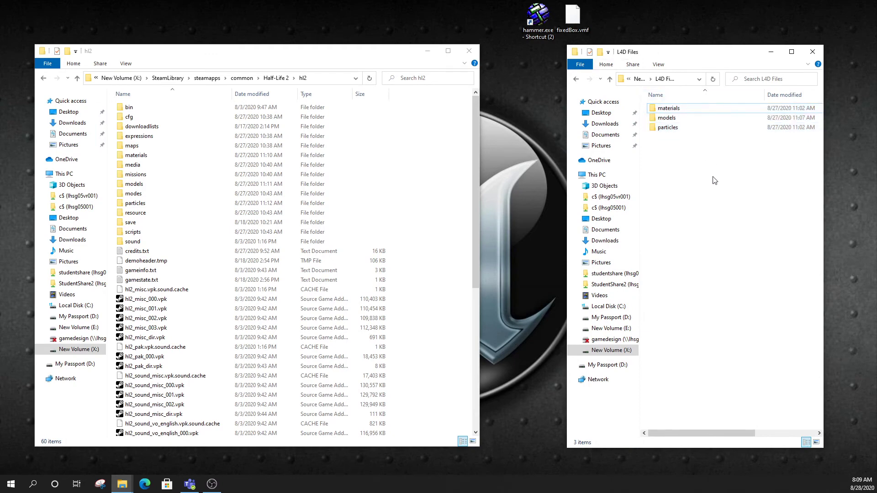
drag(713, 172, 707, 59)
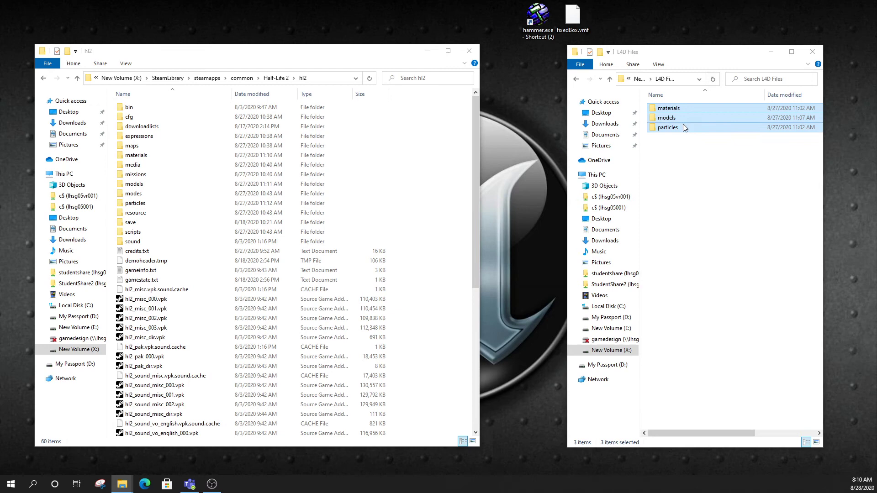
drag(678, 109, 185, 148)
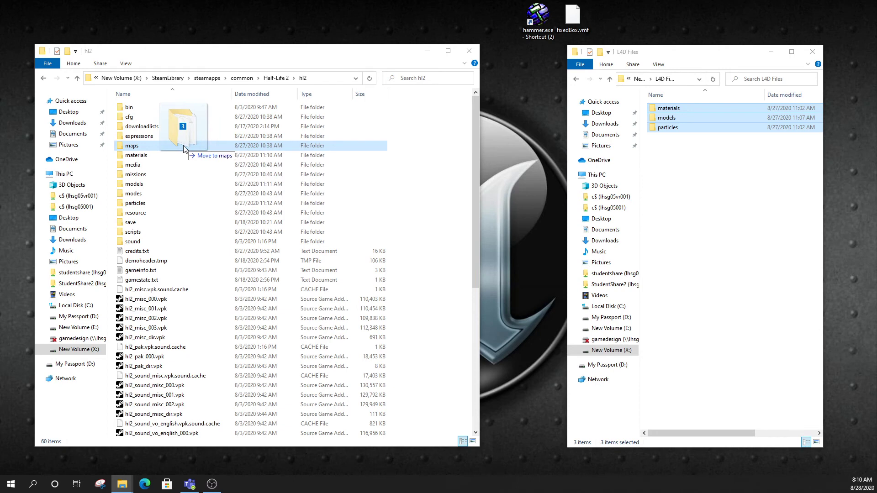
Drop the three L4D folders into hl2 itself, avoiding the maps folder
drag(183, 146, 374, 145)
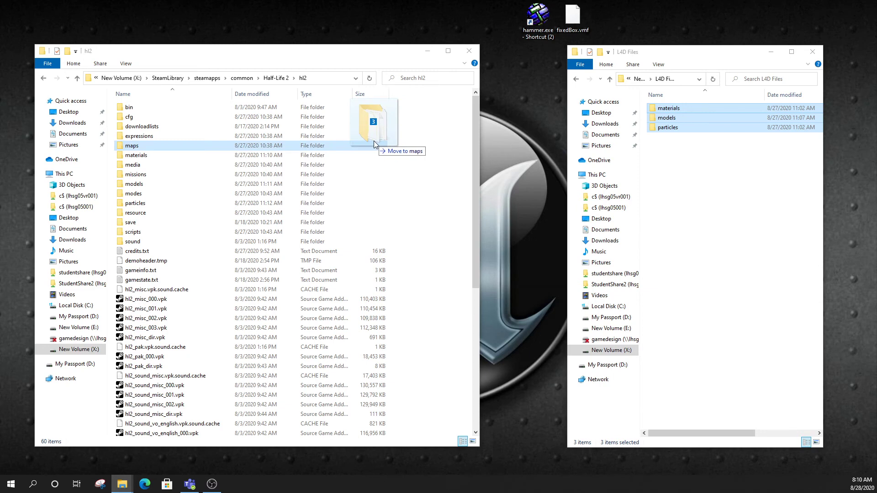
drag(373, 144, 424, 302)
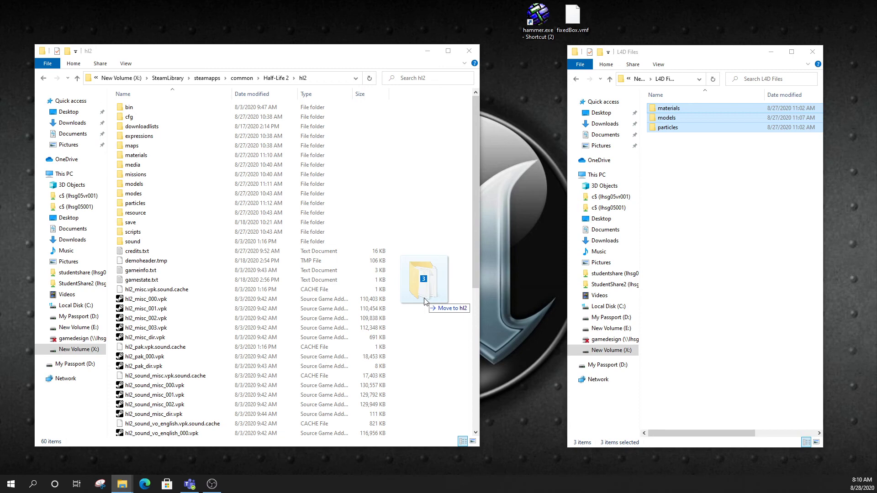
drag(424, 302, 735, 196)
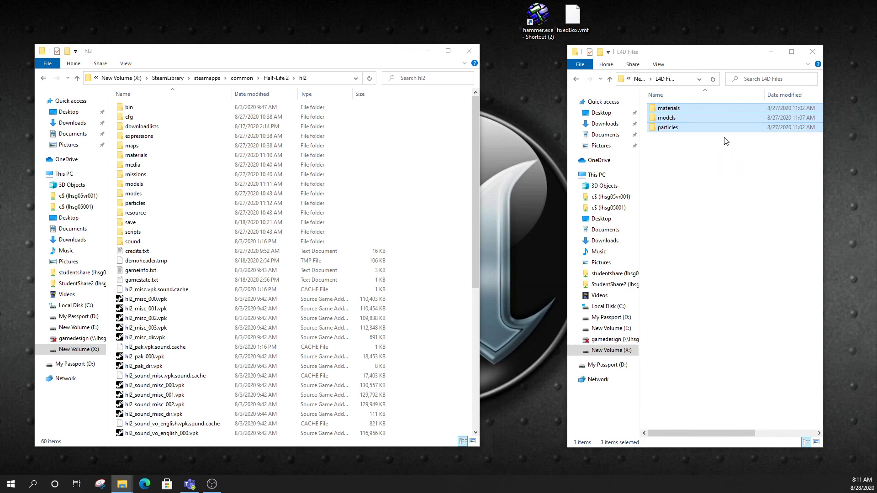
Close both Explorer windows and launch Hammer with the Half-Life 2: Episode Two configuration
click(472, 52)
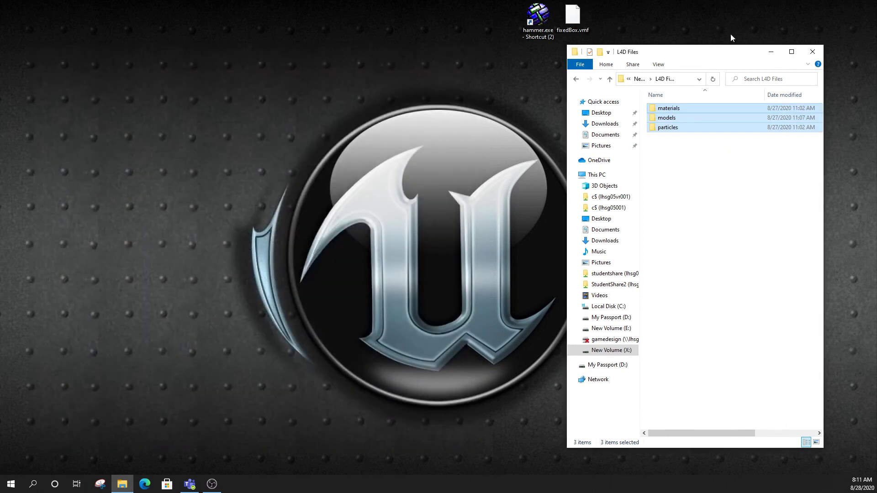
click(819, 55)
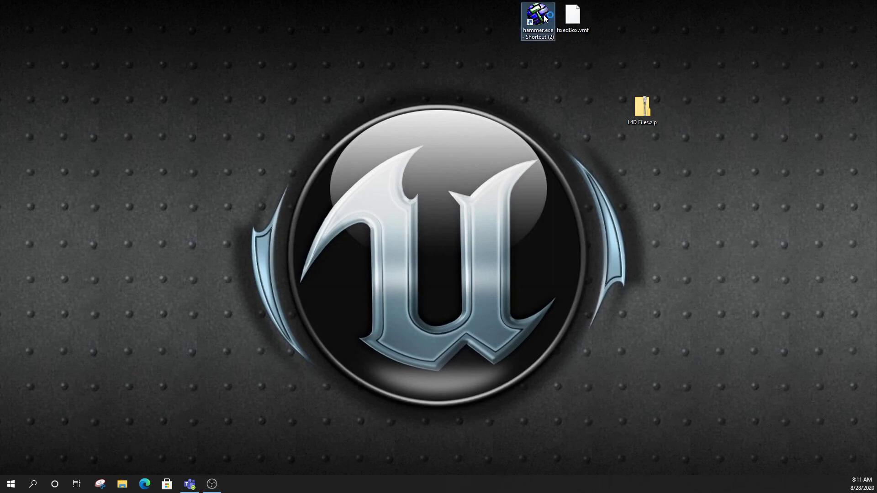
double_click(545, 19)
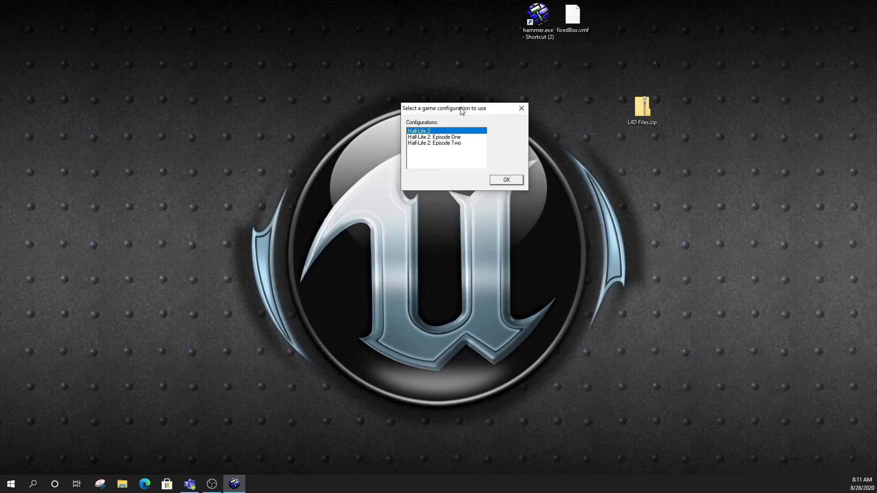
click(454, 143)
click(502, 180)
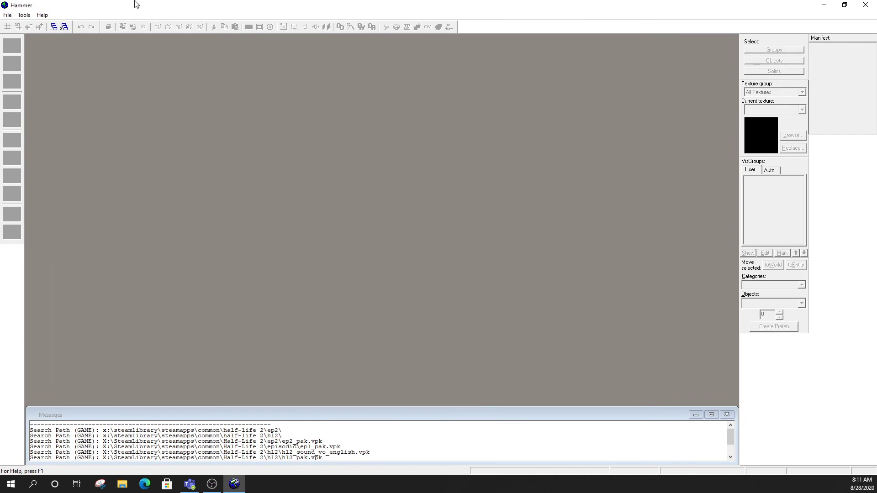
Open demoMap2020new.vmf from Hammer's recent files list
click(7, 15)
click(34, 49)
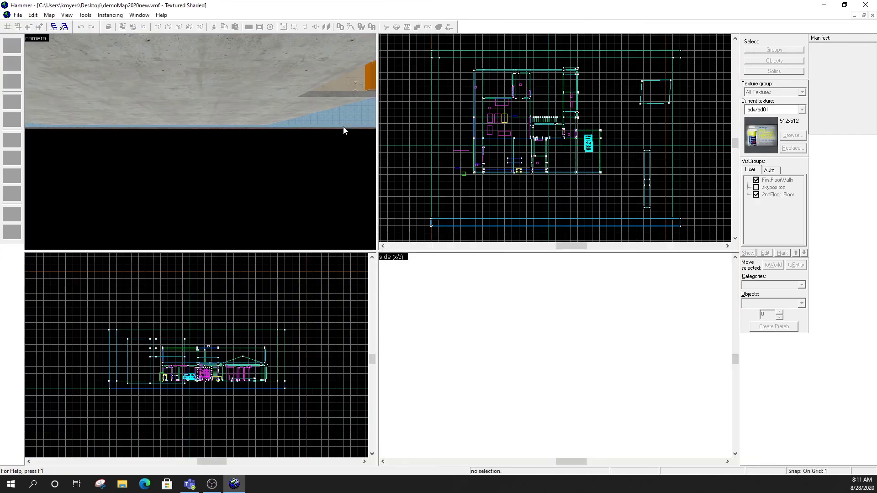